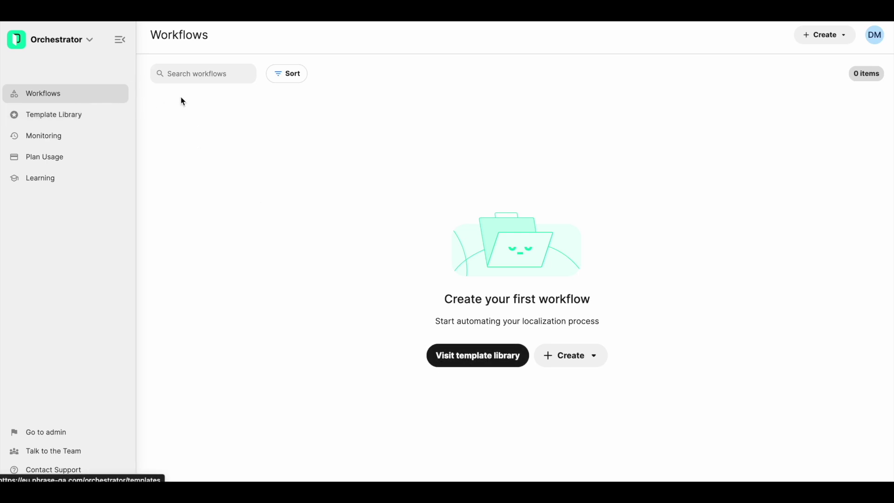
Step: Bring up the Create options, then go to the Template Library from the empty Workflows page
{"action": "left_click", "coordinate": [825, 35]}
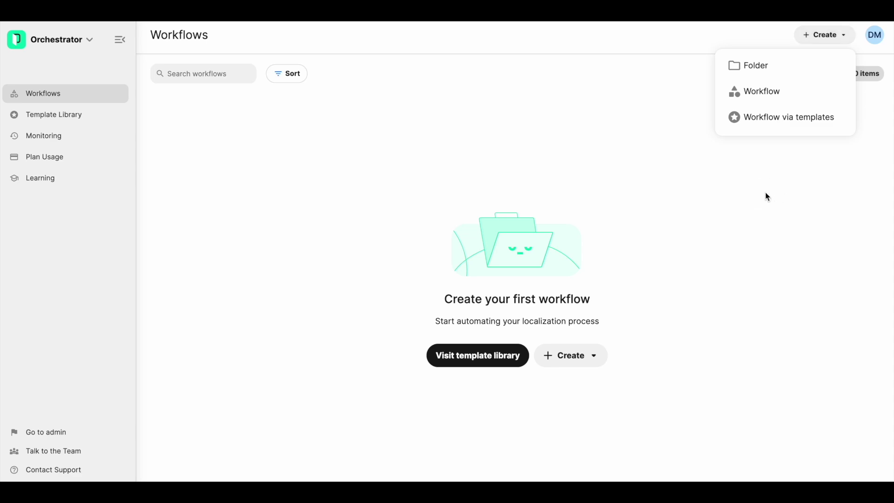
{"action": "left_click", "coordinate": [635, 128]}
{"action": "left_click", "coordinate": [511, 359]}
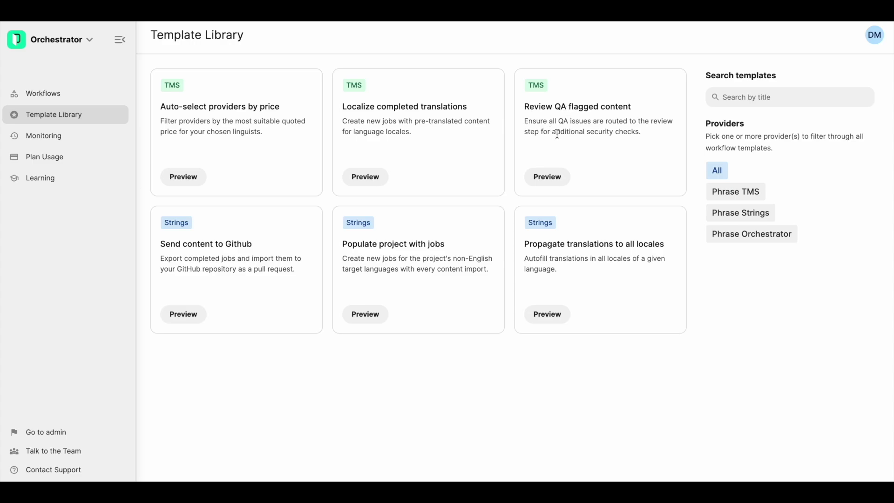
Step: Open the preview of the Review QA flagged content template
{"action": "left_click", "coordinate": [551, 179]}
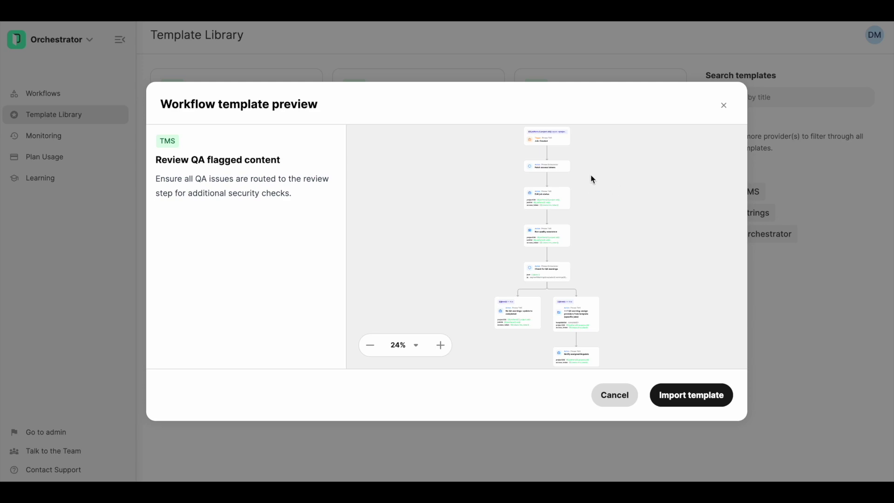
{"action": "scroll", "coordinate": [579, 183], "scroll_direction": "up", "scroll_amount": 1}
{"action": "scroll", "coordinate": [579, 183], "scroll_direction": "up", "scroll_amount": 2}
{"action": "scroll", "coordinate": [579, 184], "scroll_direction": "up", "scroll_amount": 2}
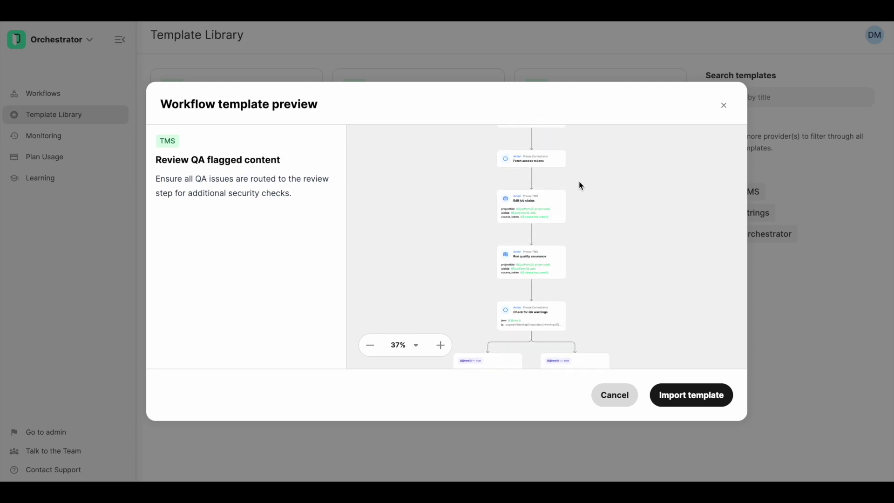
{"action": "scroll", "coordinate": [579, 183], "scroll_direction": "up", "scroll_amount": 1}
Step: Inspect the template diagram from Job: Created to Notify assigned linguists, then import it
{"action": "mouse_move", "coordinate": [579, 183]}
{"action": "left_mouse_down"}
{"action": "mouse_move", "coordinate": [621, 244]}
{"action": "mouse_move", "coordinate": [630, 196]}
{"action": "left_mouse_up"}
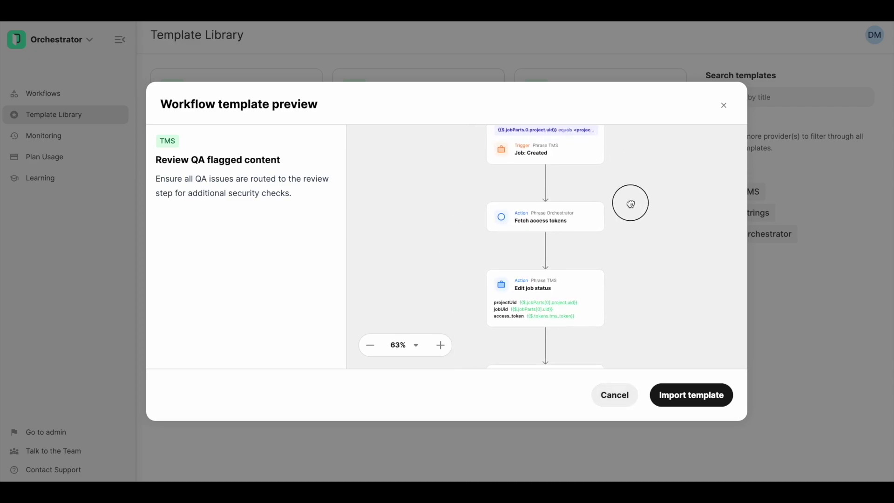
{"action": "scroll", "coordinate": [636, 233], "scroll_direction": "down", "scroll_amount": 2}
{"action": "scroll", "coordinate": [647, 289], "scroll_direction": "down", "scroll_amount": 1}
{"action": "scroll", "coordinate": [646, 215], "scroll_direction": "down", "scroll_amount": 1}
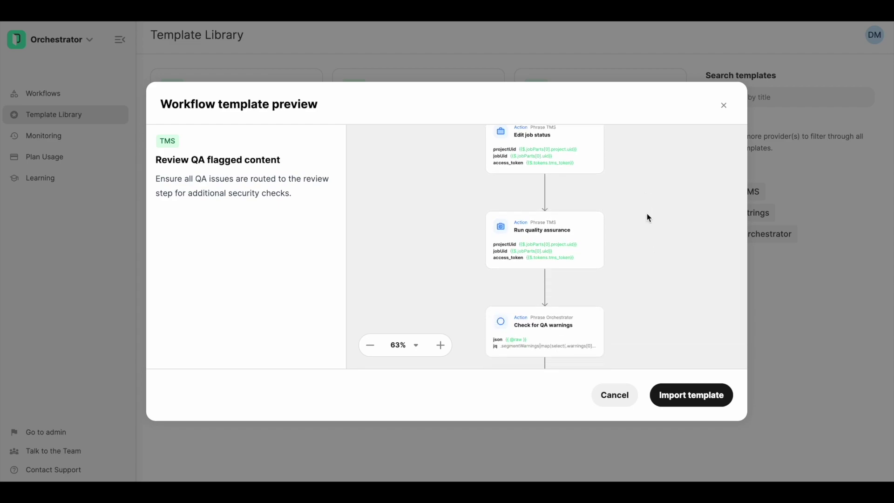
{"action": "scroll", "coordinate": [652, 218], "scroll_direction": "down", "scroll_amount": 2}
{"action": "scroll", "coordinate": [661, 238], "scroll_direction": "down", "scroll_amount": 1}
{"action": "mouse_move", "coordinate": [666, 256]}
{"action": "left_mouse_down"}
{"action": "mouse_move", "coordinate": [647, 191]}
{"action": "mouse_move", "coordinate": [647, 170]}
{"action": "mouse_move", "coordinate": [661, 164]}
{"action": "left_mouse_up"}
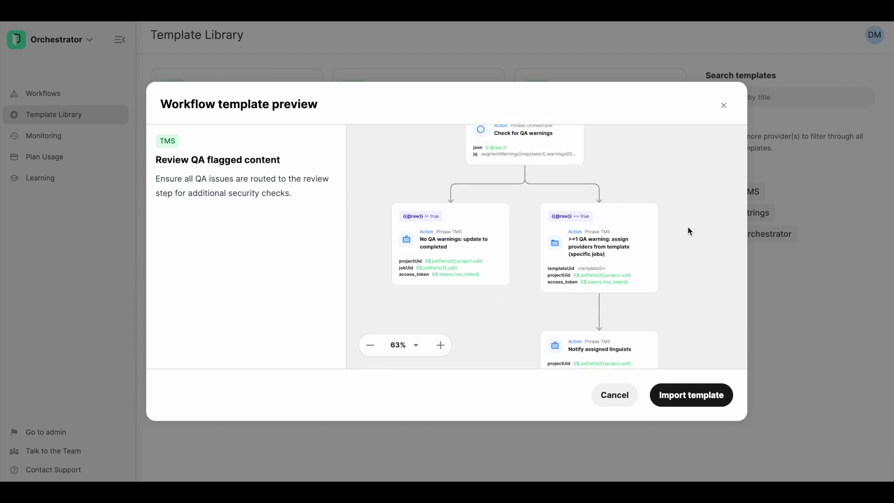
{"action": "mouse_move", "coordinate": [682, 245]}
{"action": "left_mouse_down"}
{"action": "mouse_move", "coordinate": [673, 242]}
{"action": "mouse_move", "coordinate": [673, 226]}
{"action": "left_mouse_up"}
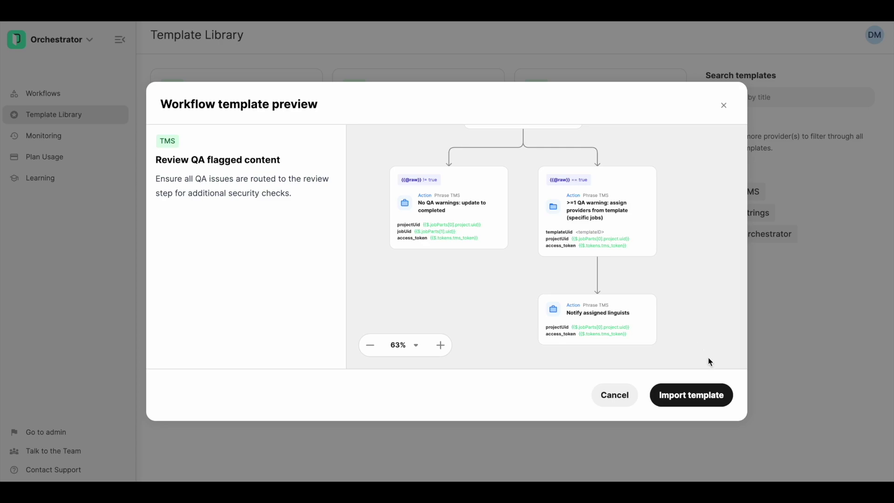
{"action": "left_click", "coordinate": [703, 399]}
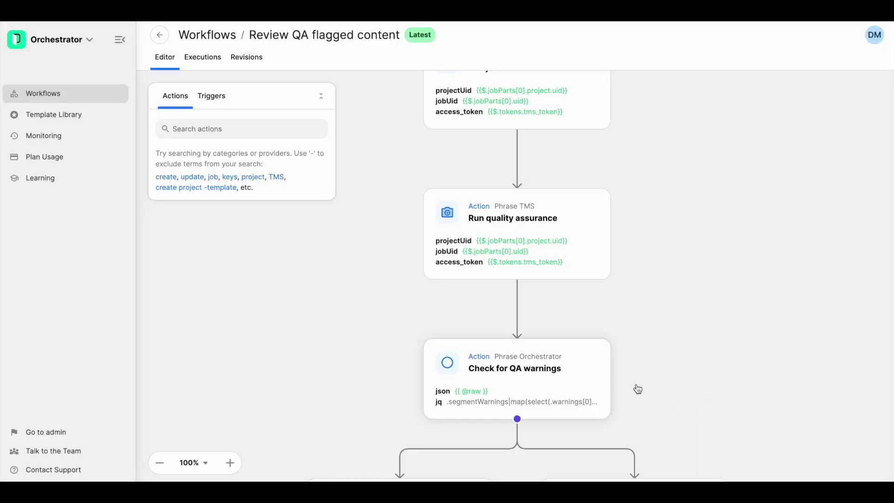
Step: Review the imported workflow from Fetch access tokens and Job: Created to Notify assigned linguists
{"action": "left_click_drag", "start_coordinate": [703, 196], "coordinate": [705, 309]}
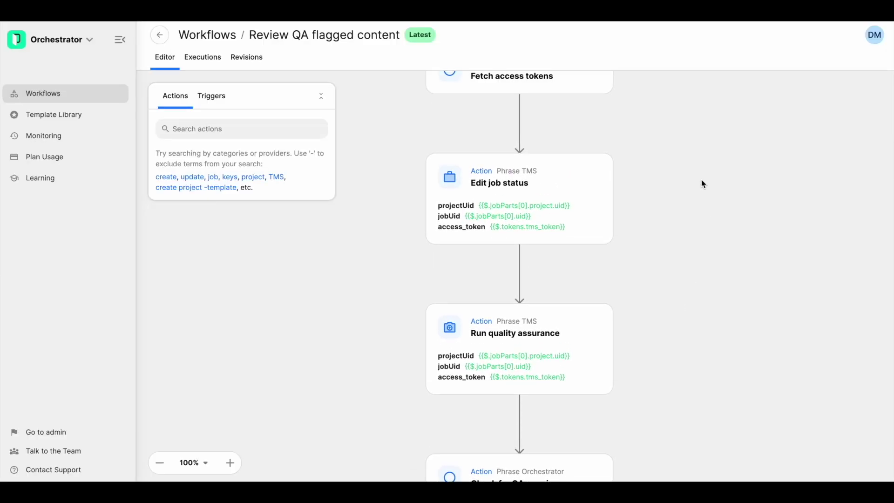
{"action": "left_click_drag", "start_coordinate": [702, 184], "coordinate": [696, 270]}
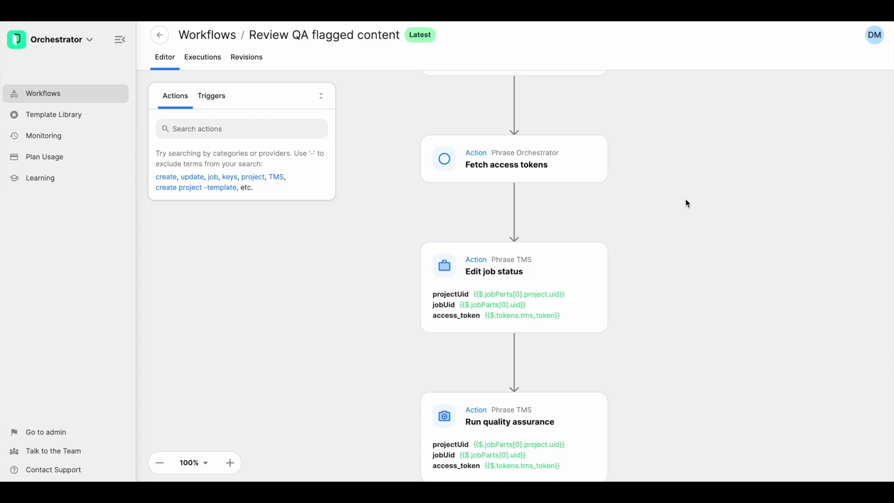
{"action": "left_click_drag", "start_coordinate": [653, 165], "coordinate": [653, 244]}
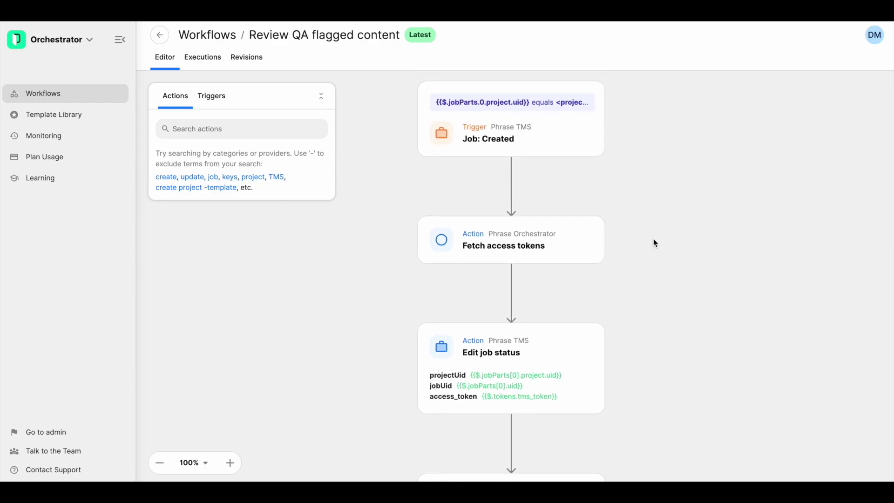
{"action": "scroll", "coordinate": [657, 265], "scroll_direction": "down", "scroll_amount": 2}
{"action": "scroll", "coordinate": [661, 305], "scroll_direction": "down", "scroll_amount": 1}
{"action": "scroll", "coordinate": [663, 295], "scroll_direction": "down", "scroll_amount": 1}
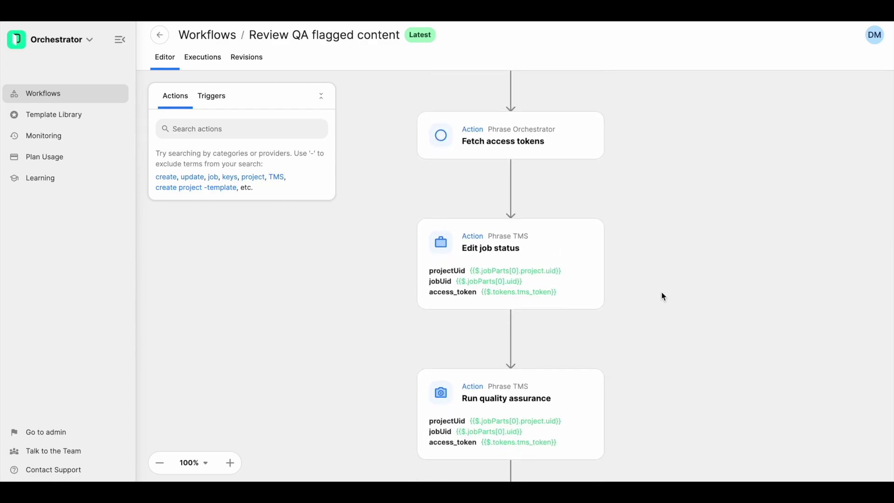
{"action": "scroll", "coordinate": [692, 238], "scroll_direction": "down", "scroll_amount": 2}
{"action": "scroll", "coordinate": [691, 260], "scroll_direction": "down", "scroll_amount": 1}
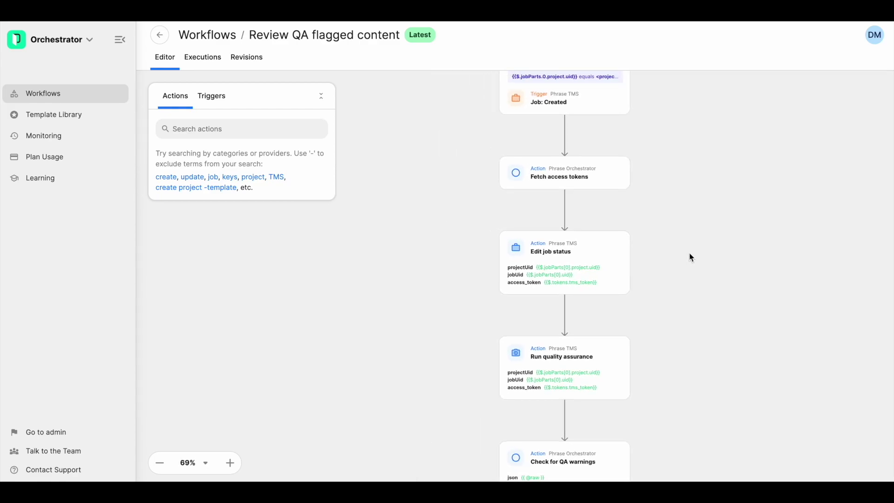
{"action": "mouse_move", "coordinate": [692, 255]}
{"action": "left_mouse_down"}
{"action": "mouse_move", "coordinate": [668, 228]}
{"action": "mouse_move", "coordinate": [647, 252]}
{"action": "left_mouse_up"}
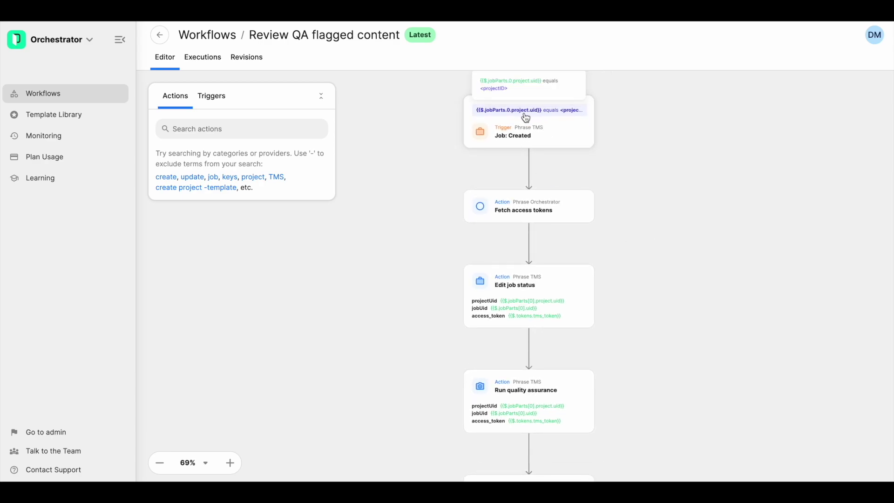
{"action": "mouse_move", "coordinate": [649, 277]}
{"action": "left_mouse_down"}
{"action": "mouse_move", "coordinate": [653, 181]}
{"action": "mouse_move", "coordinate": [662, 210]}
{"action": "left_mouse_up"}
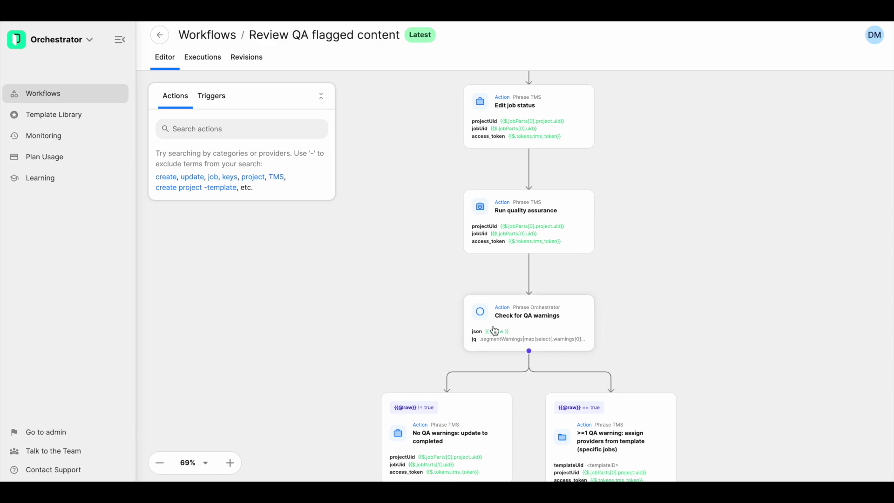
{"action": "left_click_drag", "start_coordinate": [694, 385], "coordinate": [659, 249]}
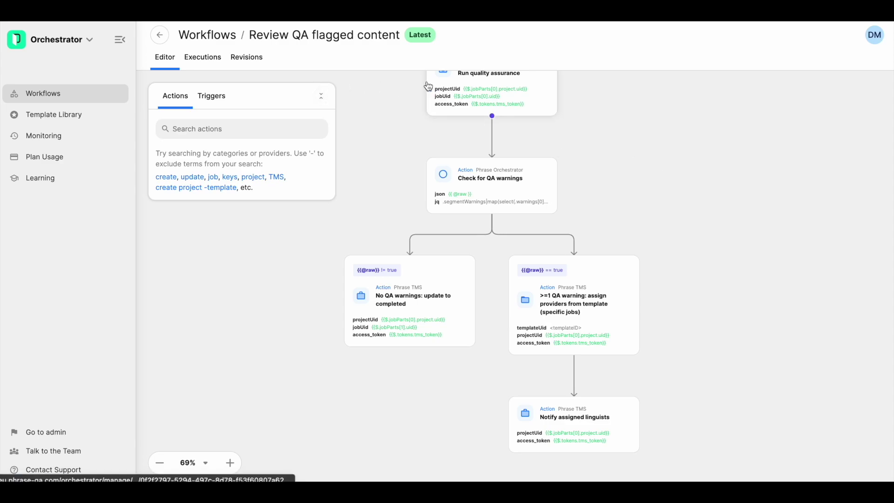
{"action": "left_click", "coordinate": [254, 62]}
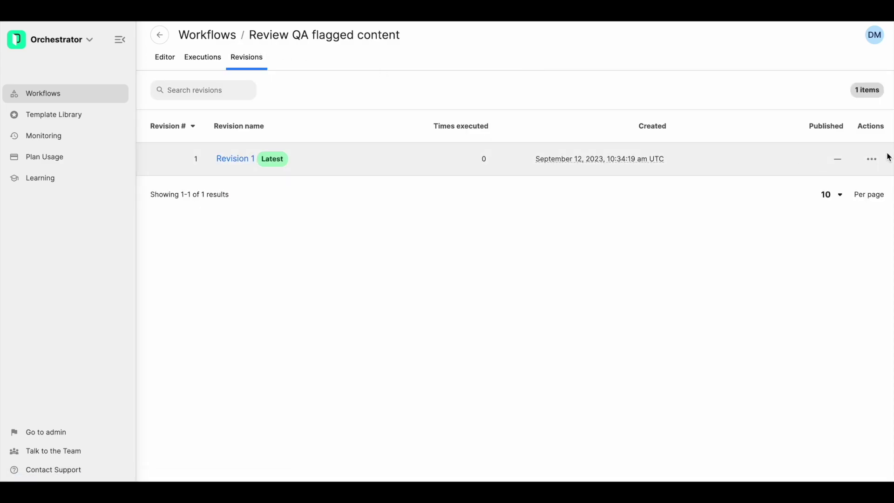
Step: Show the Actions menu for Revision 1, then dismiss it
{"action": "left_click", "coordinate": [871, 158]}
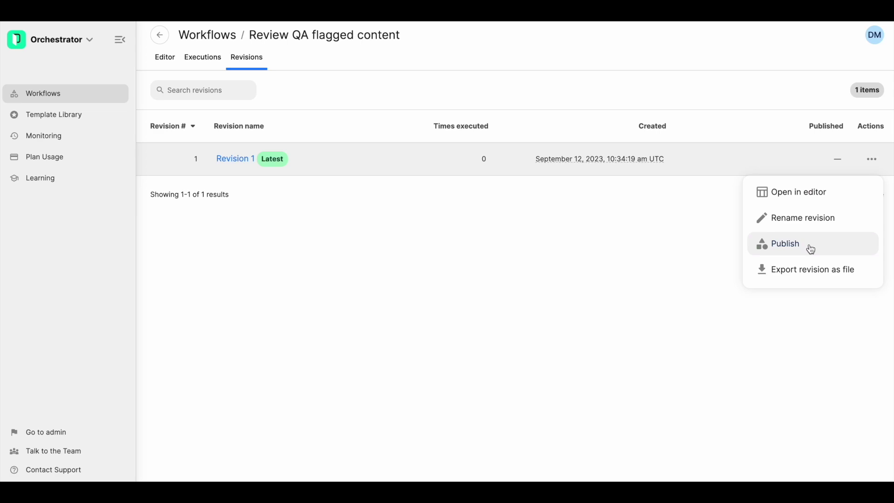
{"action": "left_click", "coordinate": [559, 248]}
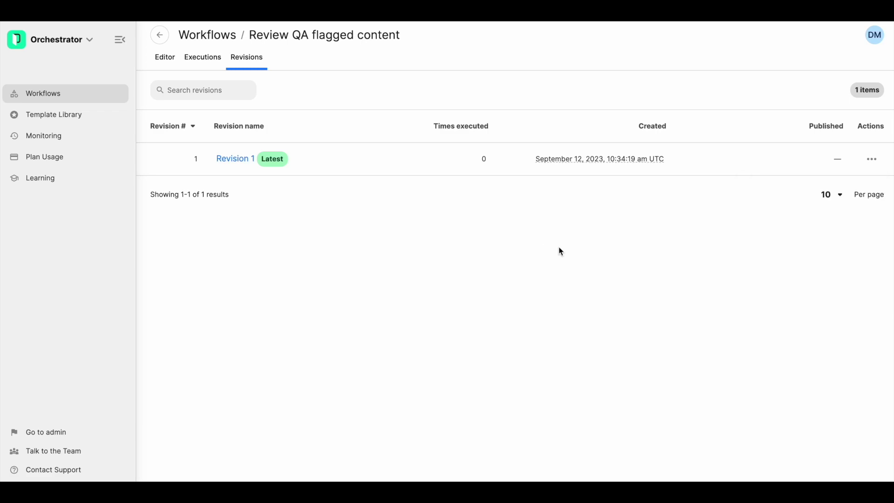